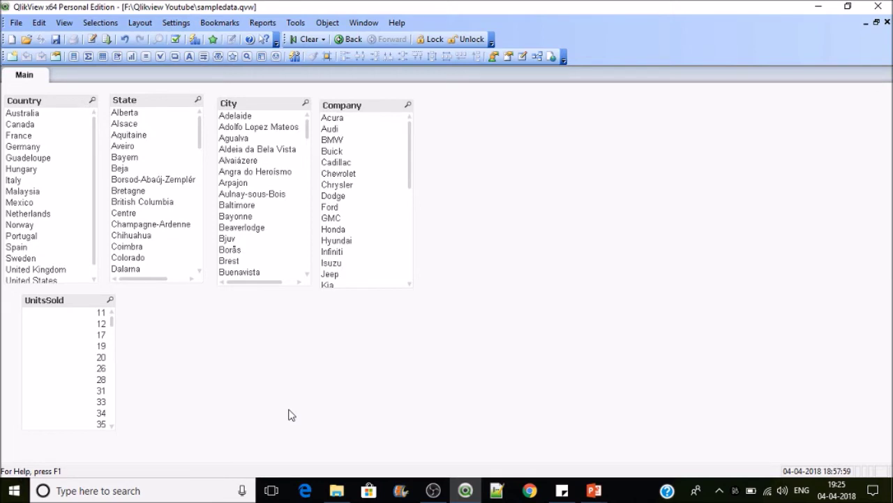
Create a new straight table chart on the sheet with Country as its dimension.
{"action": "right_click", "coordinate": [507, 181]}
{"action": "mouse_move", "coordinate": [614, 219]}
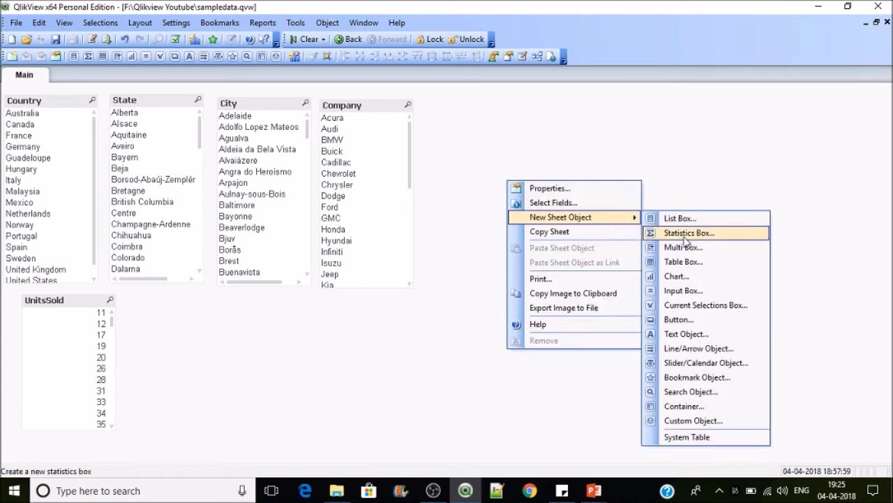
{"action": "left_click", "coordinate": [688, 276]}
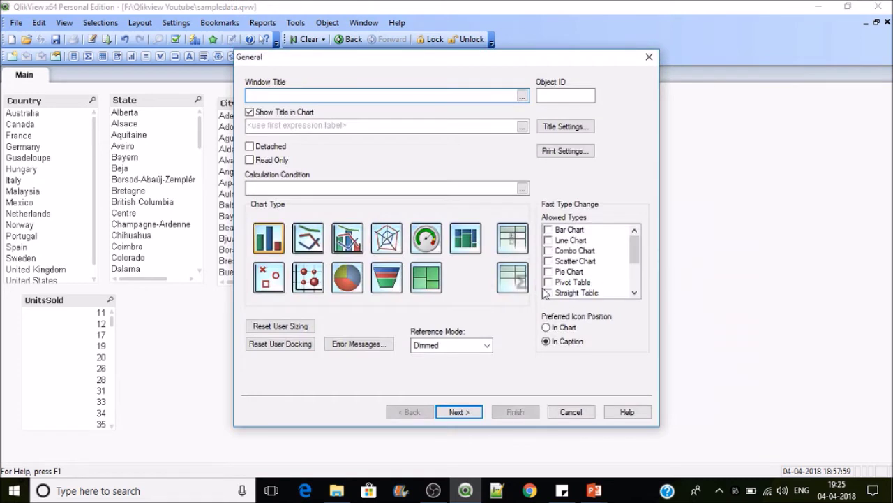
{"action": "left_click", "coordinate": [467, 412]}
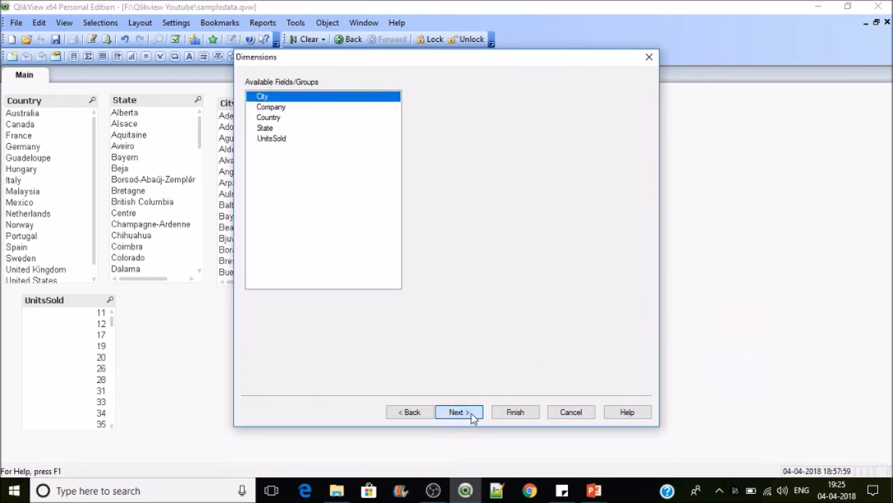
{"action": "left_click", "coordinate": [284, 108]}
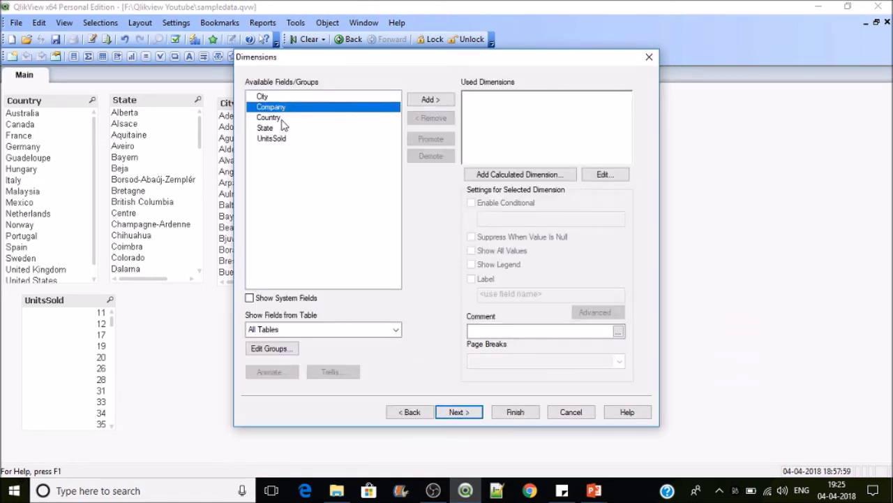
{"action": "left_click", "coordinate": [282, 117]}
{"action": "left_click", "coordinate": [425, 100]}
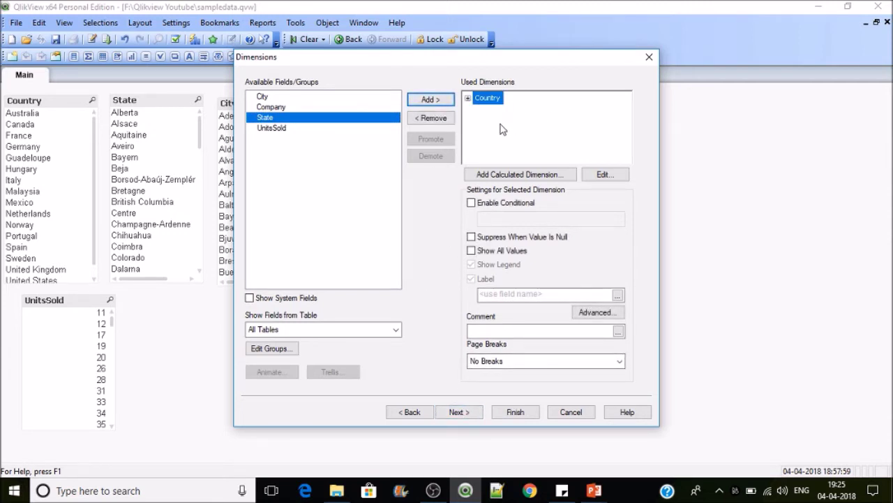
Add the expression sum(UnitsSold) to the chart with No Totals, and finish creating it.
{"action": "left_click", "coordinate": [457, 411]}
{"action": "type", "text": "s"}
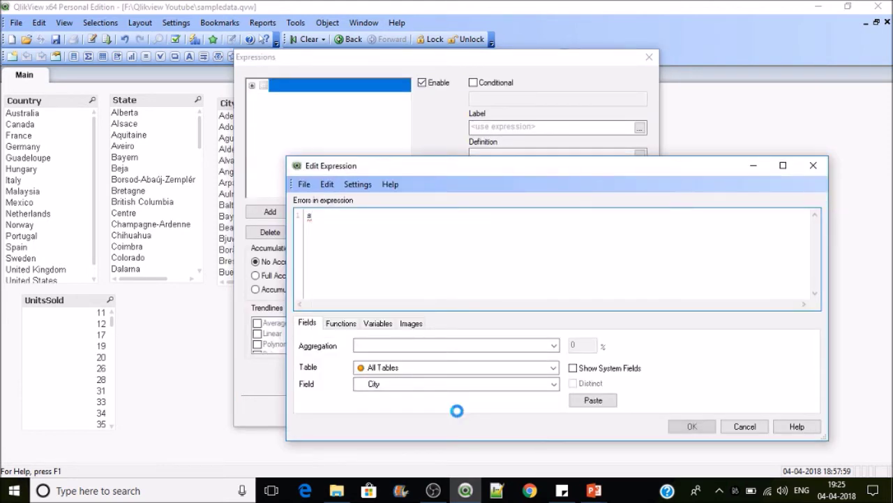
{"action": "type", "text": "um("}
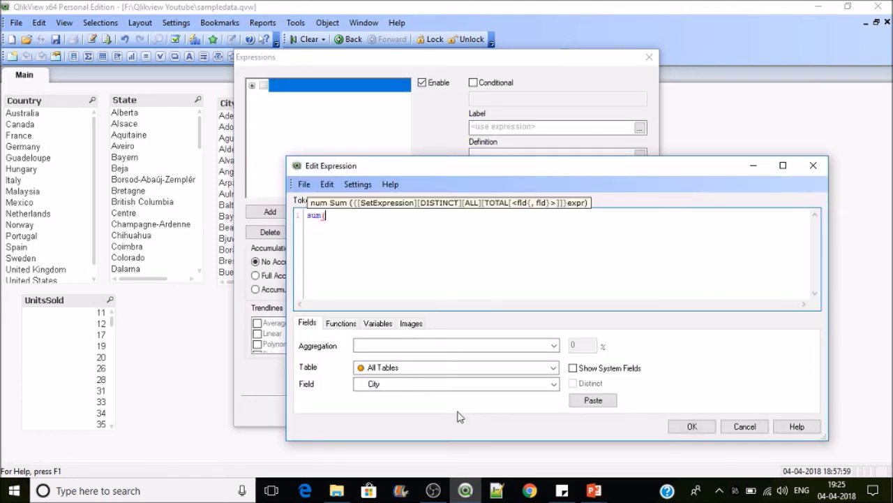
{"action": "type", "text": "sal"}
{"action": "key", "text": "BackSpace"}
{"action": "key", "text": "BackSpace"}
{"action": "key", "text": "BackSpace"}
{"action": "type", "text": "UnitsSold)"}
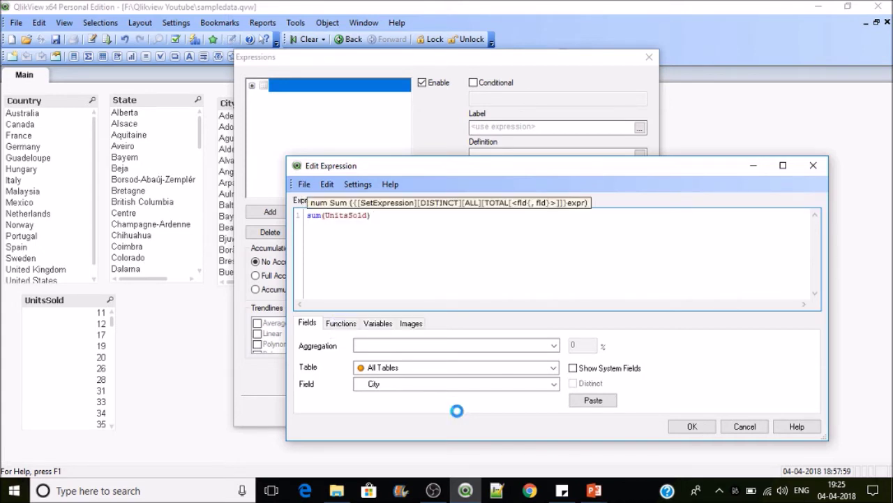
{"action": "left_click", "coordinate": [684, 428]}
{"action": "left_click", "coordinate": [583, 259]}
{"action": "left_click", "coordinate": [516, 412]}
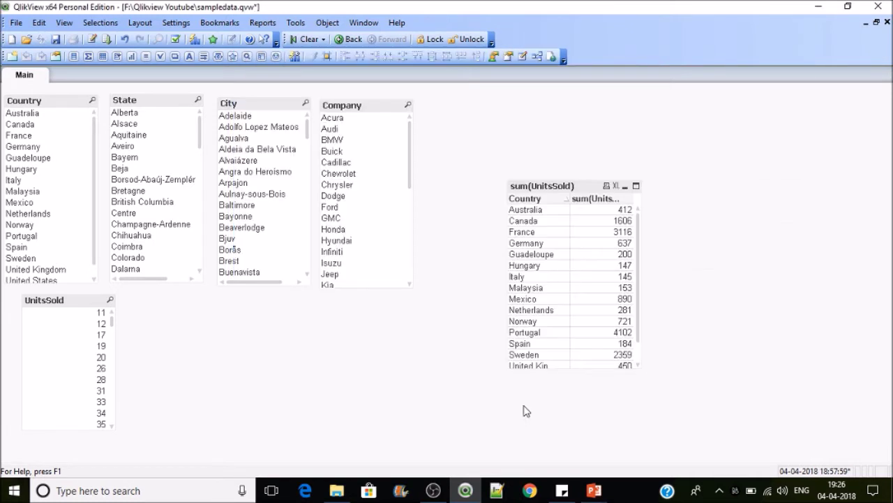
Move the new table up beside the Company list box and lengthen it to show every country row.
{"action": "left_click_drag", "start_coordinate": [573, 190], "coordinate": [541, 122]}
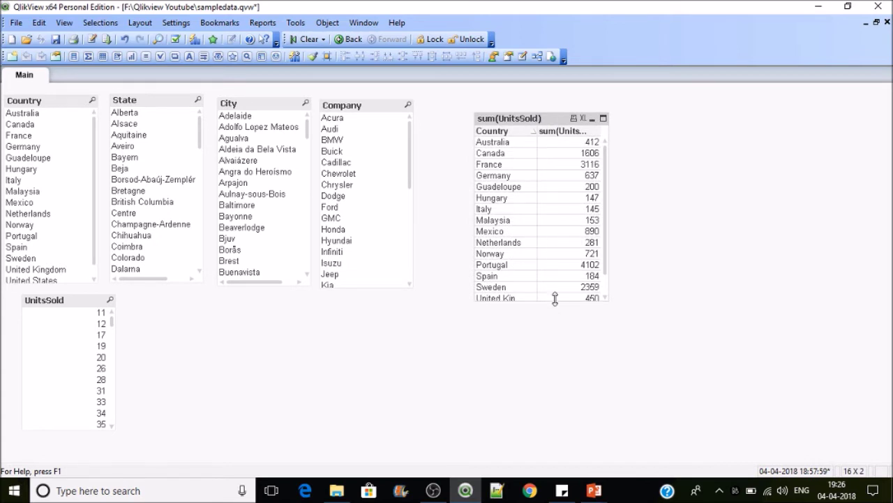
{"action": "left_click_drag", "start_coordinate": [555, 299], "coordinate": [558, 342]}
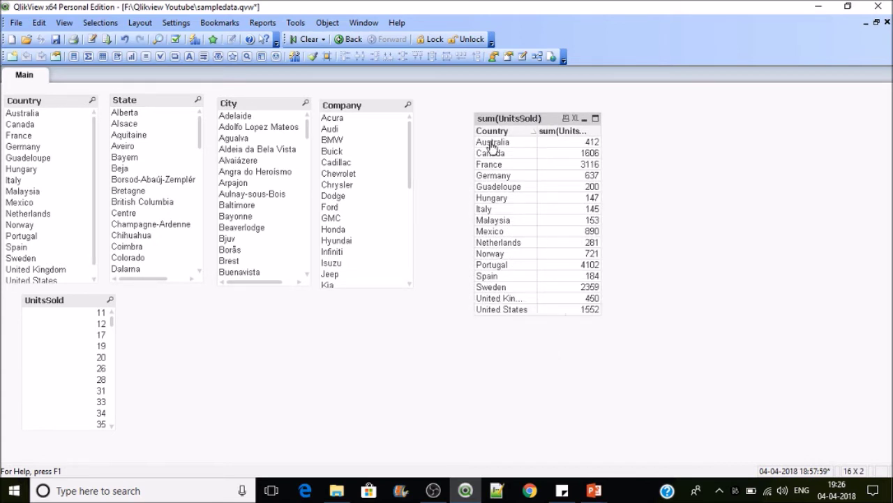
{"action": "right_click", "coordinate": [592, 133]}
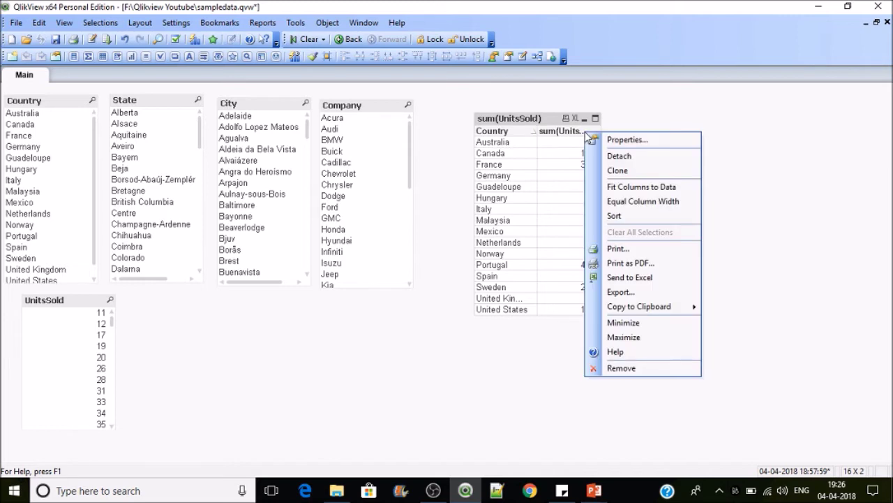
{"action": "left_click", "coordinate": [602, 139]}
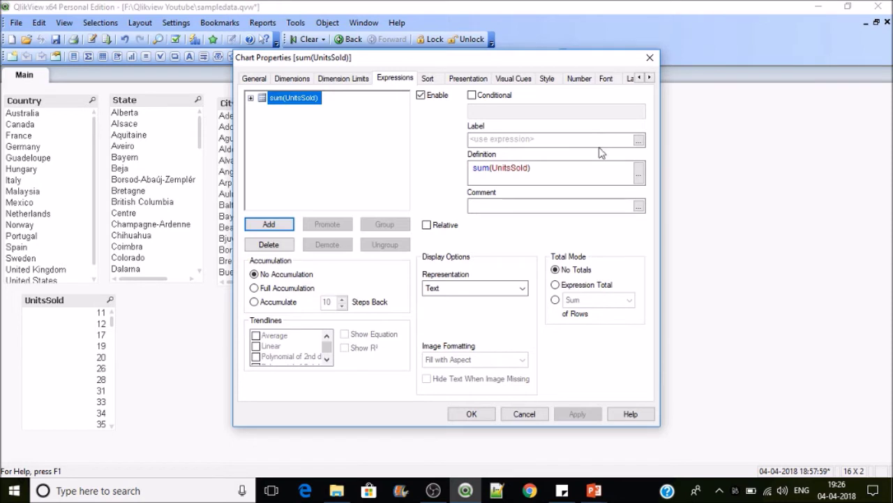
{"action": "left_click", "coordinate": [471, 414]}
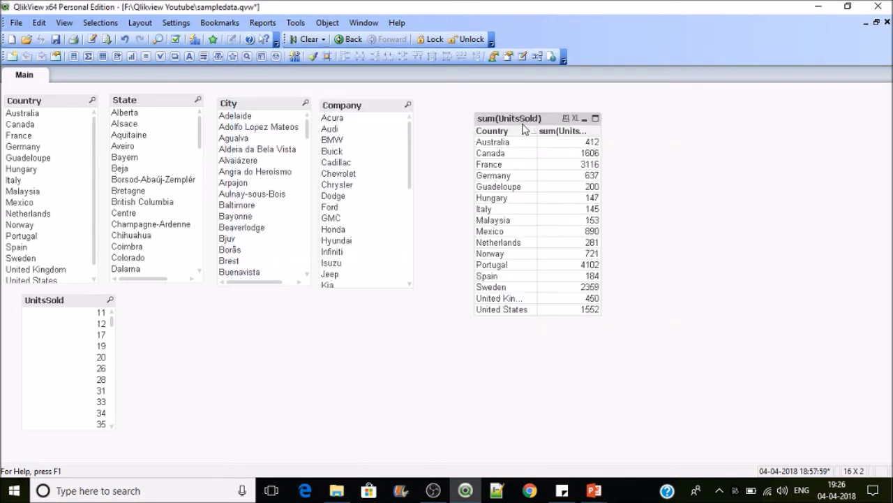
Place a copy of the table to the right of the original and add Company as the copy's second dimension.
{"action": "left_click_drag", "start_coordinate": [520, 122], "coordinate": [702, 119]}
{"action": "right_click", "coordinate": [705, 122]}
{"action": "left_click", "coordinate": [740, 123]}
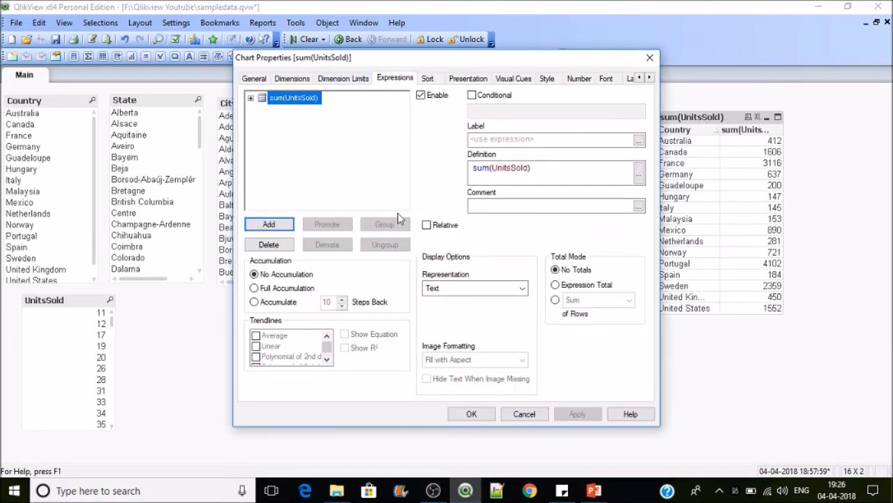
{"action": "left_click", "coordinate": [287, 80]}
{"action": "left_click", "coordinate": [275, 121]}
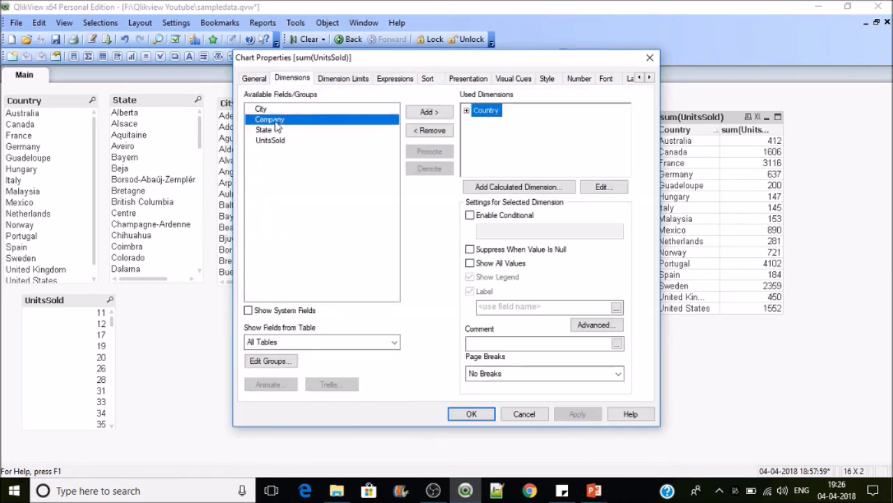
{"action": "left_click", "coordinate": [427, 113]}
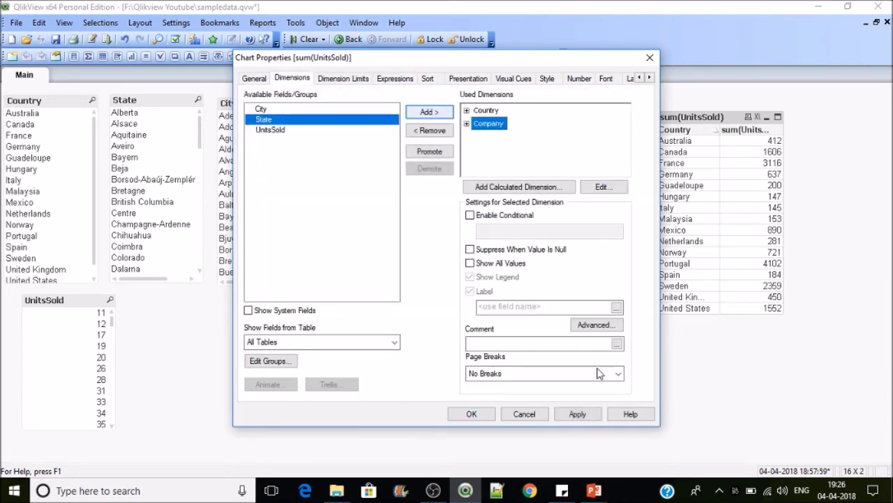
{"action": "left_click", "coordinate": [578, 414]}
{"action": "left_click", "coordinate": [476, 416]}
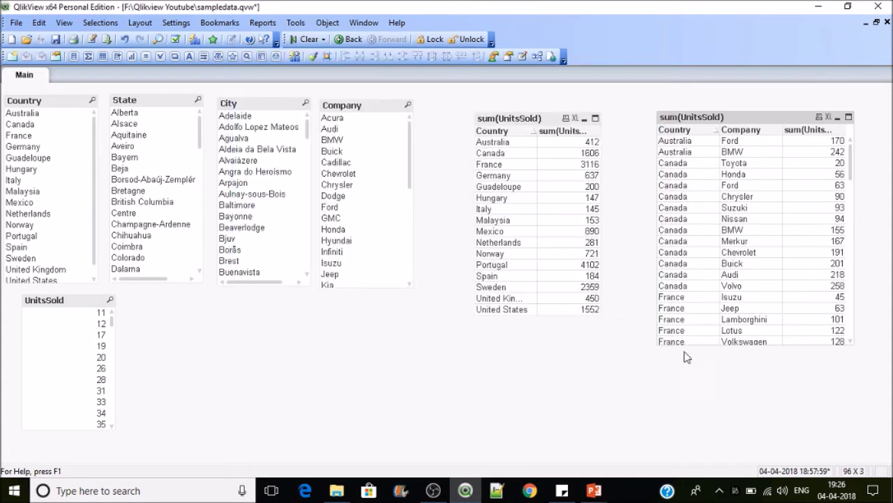
Sort the Country and Company table by Country, with sum(UnitsSold) in descending order within each country.
{"action": "left_click", "coordinate": [818, 129]}
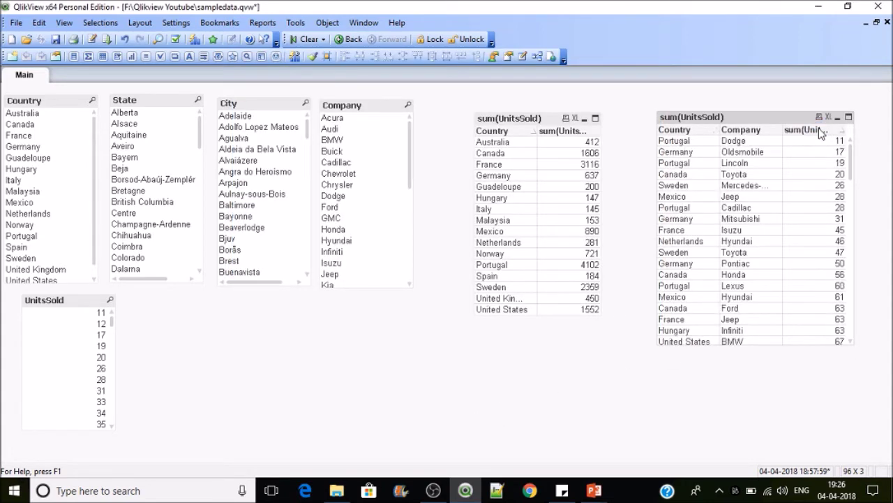
{"action": "left_click", "coordinate": [820, 132]}
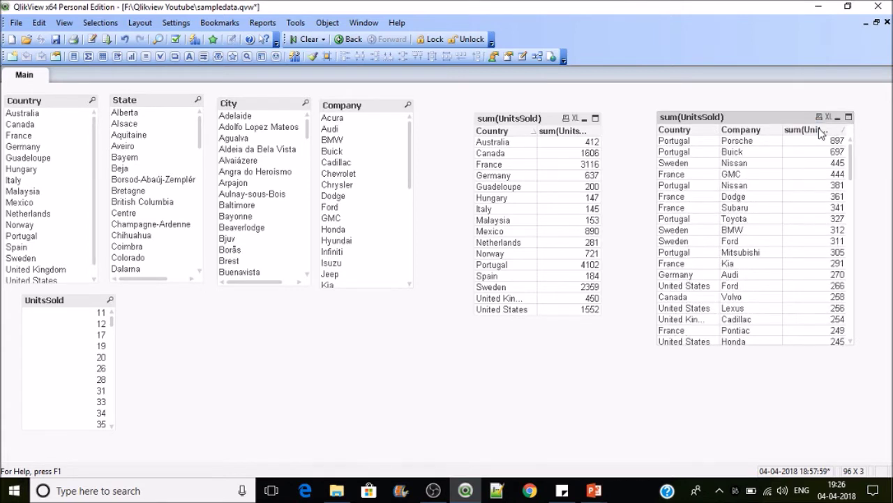
{"action": "left_click", "coordinate": [692, 134]}
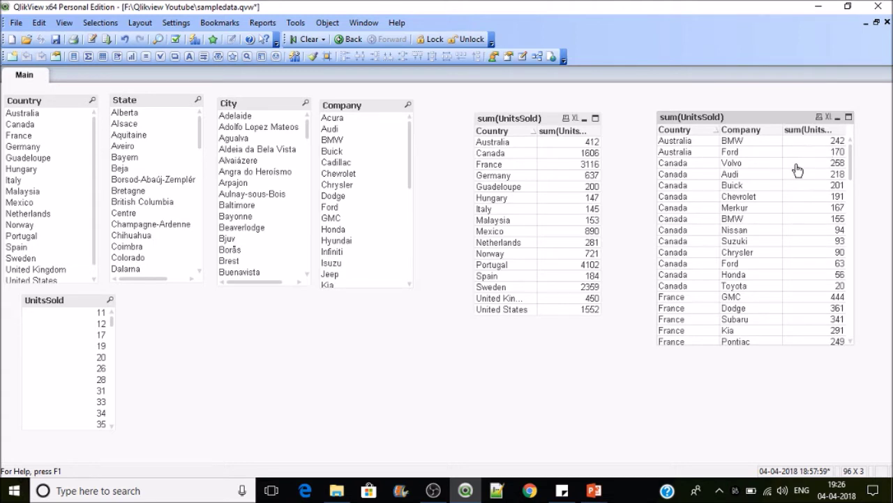
Move the Country-only table closer to the Company list box and change its expression to aggr(sum(UnitsSold),Country,Company).
{"action": "left_click_drag", "start_coordinate": [525, 122], "coordinate": [485, 111]}
{"action": "right_click", "coordinate": [485, 112]}
{"action": "left_click", "coordinate": [508, 117]}
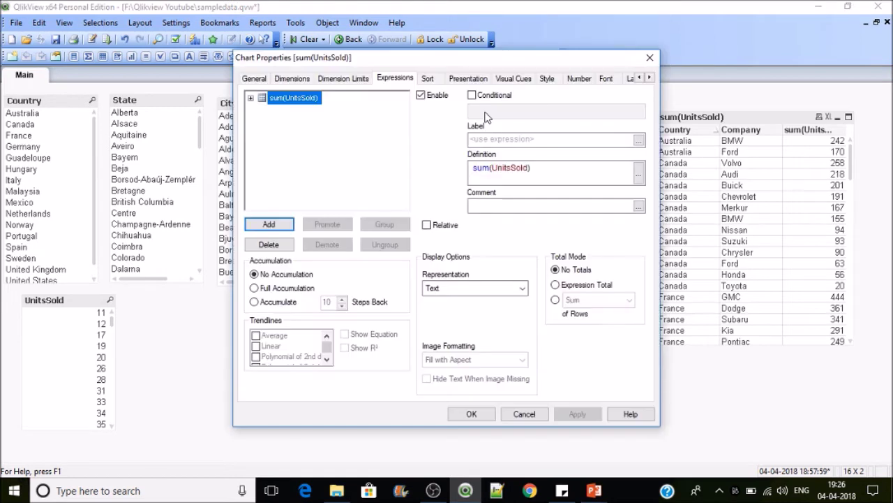
{"action": "left_click", "coordinate": [474, 168]}
{"action": "type", "text": "aggr"}
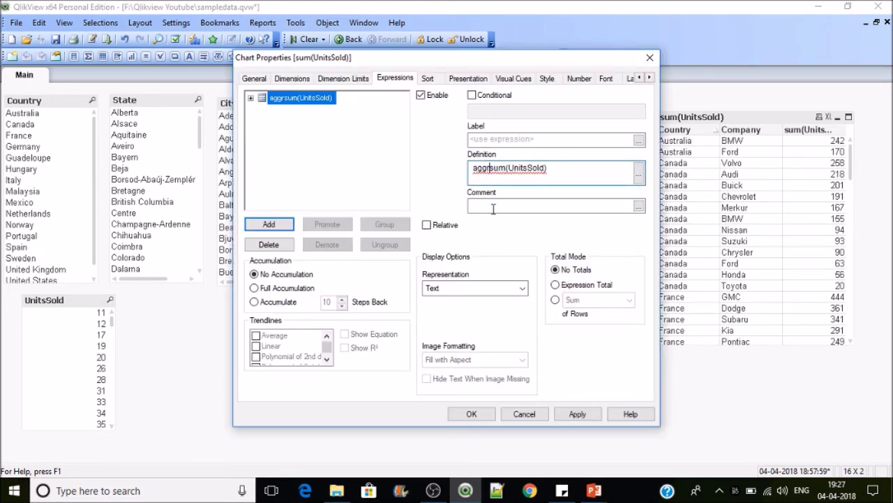
{"action": "type", "text": "("}
{"action": "left_click", "coordinate": [556, 175]}
{"action": "type", "text": ")"}
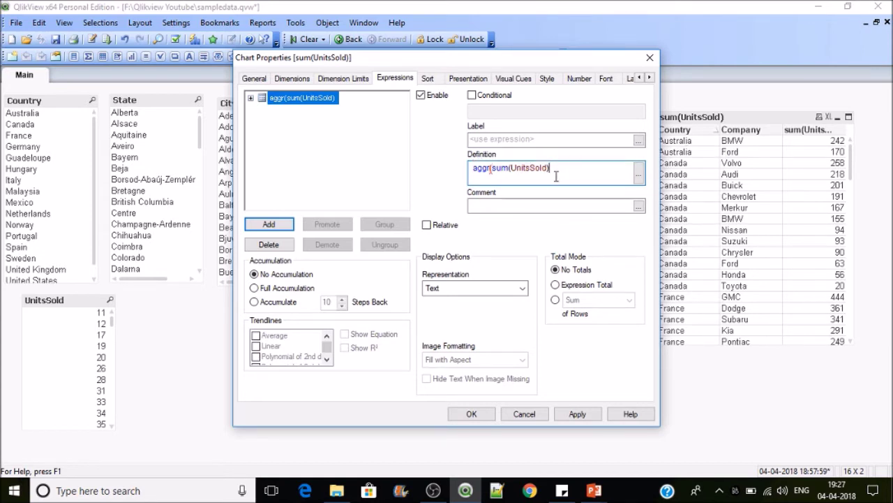
{"action": "type", "text": ",Country"}
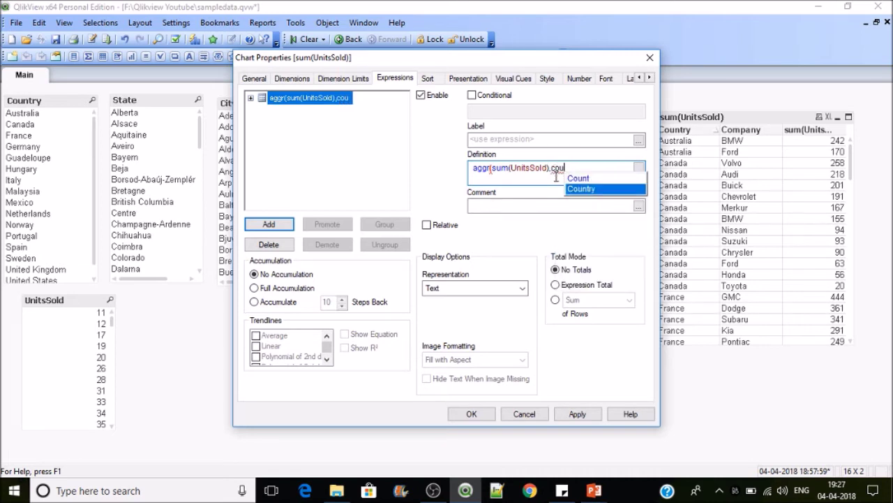
{"action": "type", "text": ",comp"}
{"action": "key", "text": "Return"}
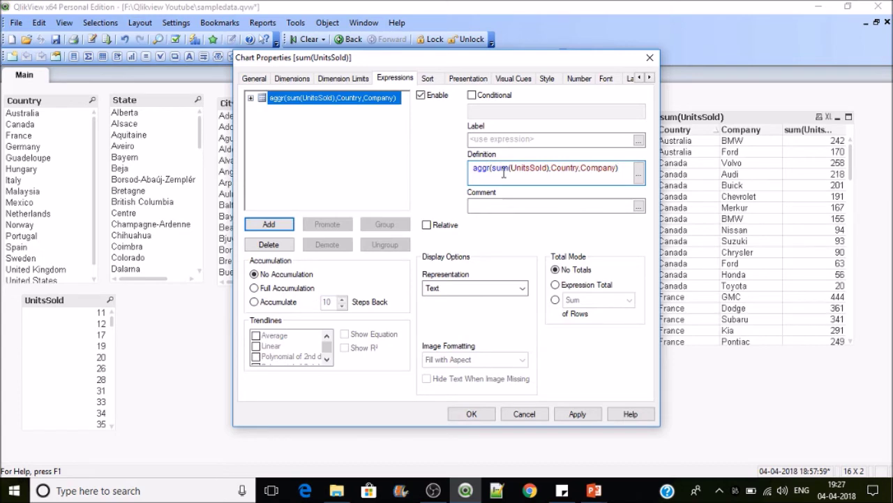
Wrap the expression in max() to make it max(aggr(sum(UnitsSold),Country,Company)), and apply it to the Country-only table.
{"action": "right_click", "coordinate": [522, 63]}
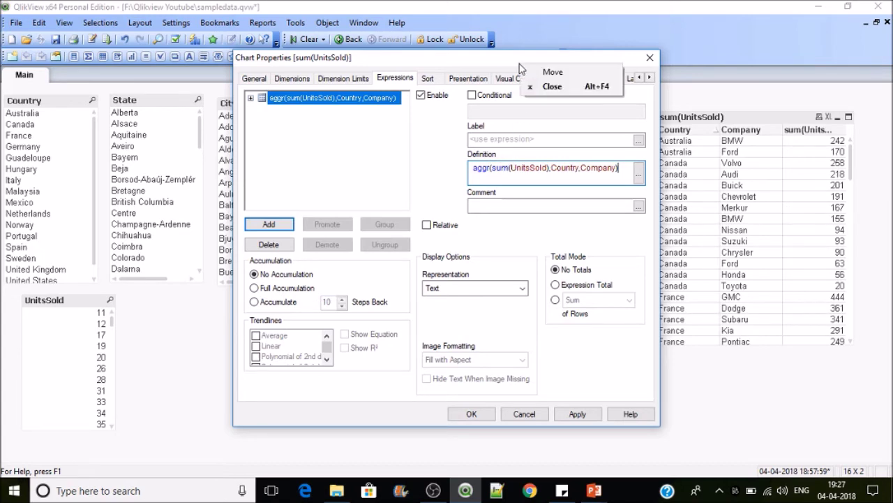
{"action": "left_click", "coordinate": [552, 72]}
{"action": "left_click", "coordinate": [405, 60]}
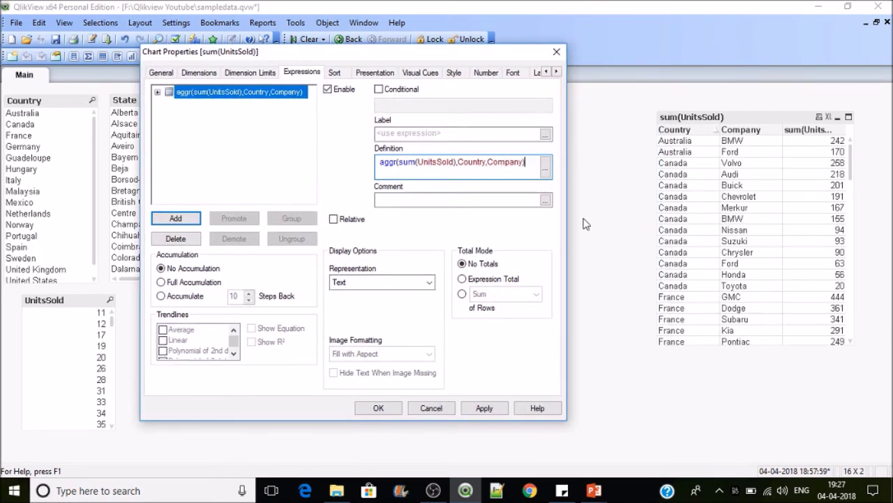
{"action": "left_click_drag", "start_coordinate": [379, 162], "coordinate": [523, 162]}
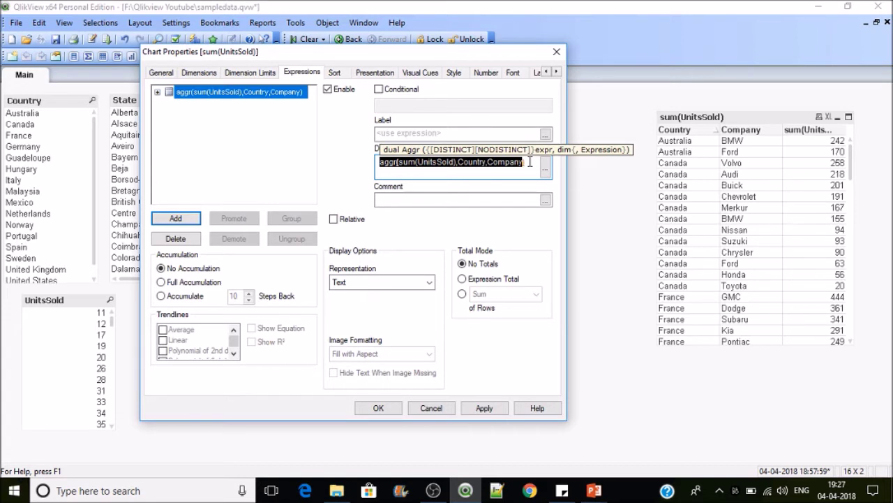
{"action": "left_click", "coordinate": [456, 167]}
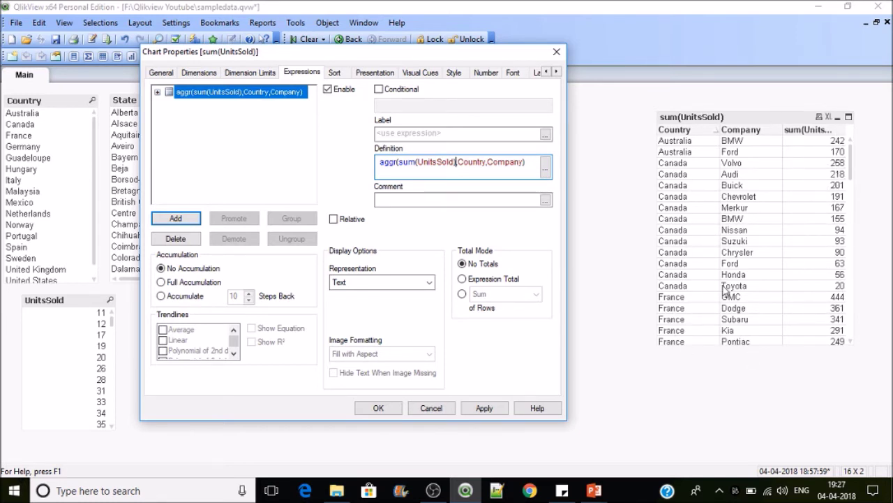
{"action": "left_click", "coordinate": [382, 166]}
{"action": "type", "text": "max("}
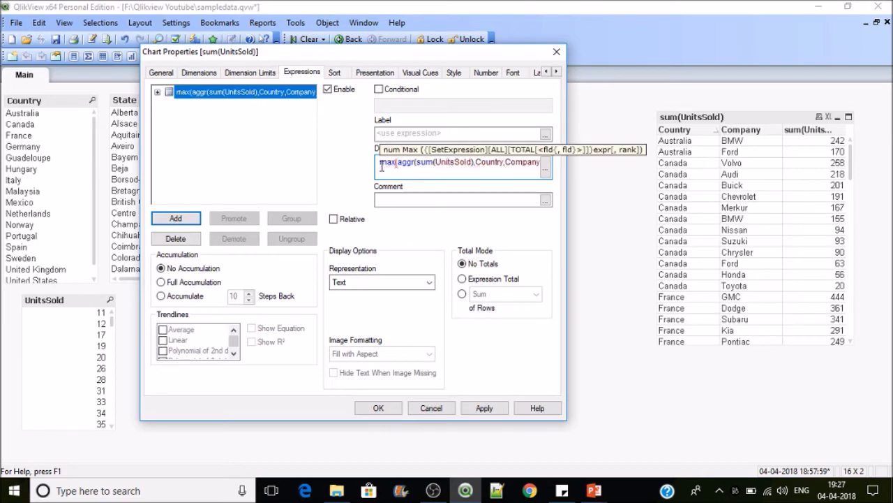
{"action": "key", "text": "End"}
{"action": "type", "text": "))"}
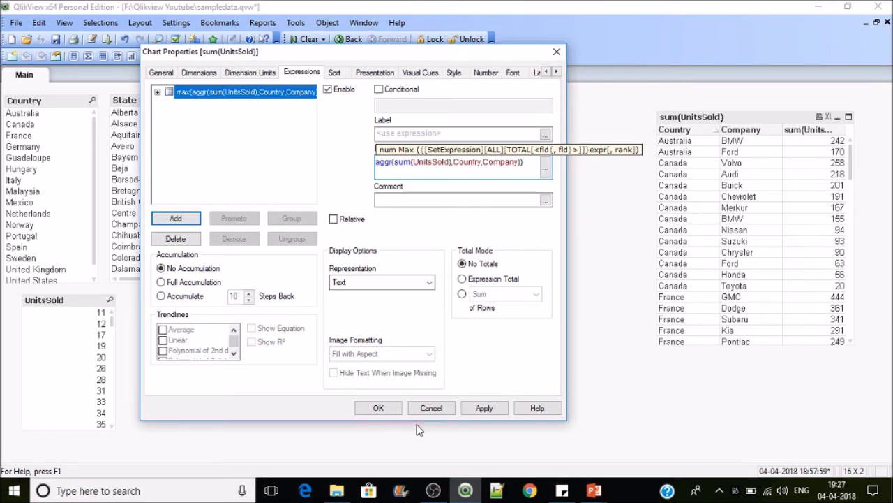
{"action": "left_click", "coordinate": [481, 407]}
{"action": "left_click", "coordinate": [378, 408]}
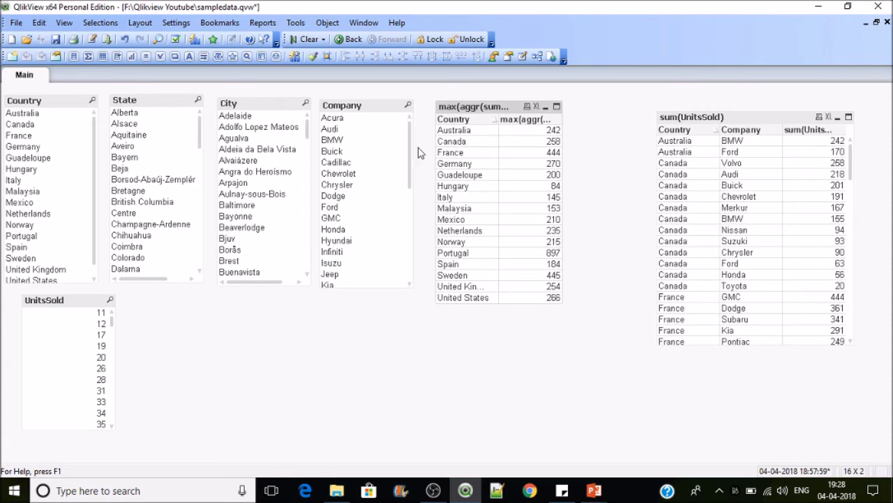
Filter the sheet by Australia and by France in turn to compare the maximum with the per-company sums.
{"action": "left_click", "coordinate": [20, 113]}
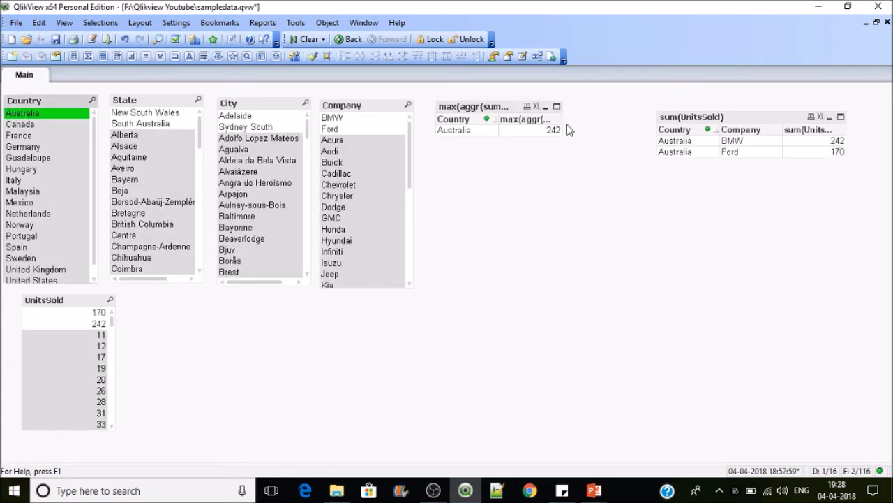
{"action": "left_click", "coordinate": [36, 136]}
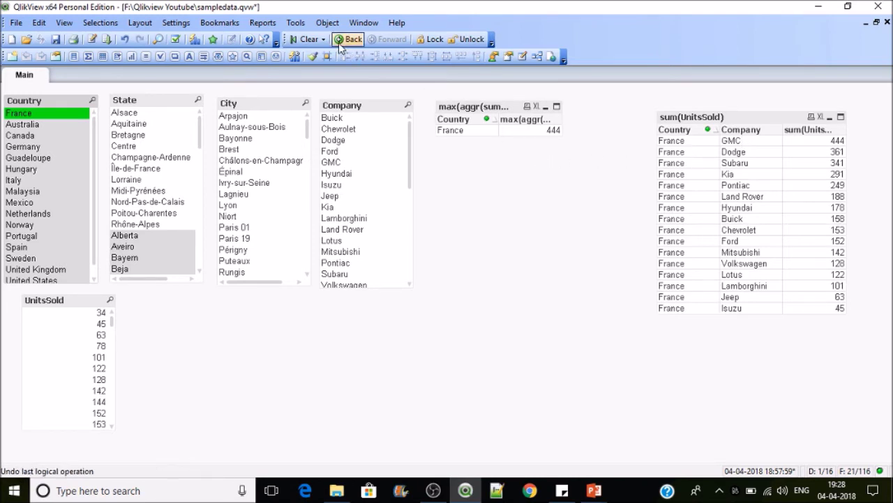
Clear the France selection so that all countries are included again.
{"action": "left_click", "coordinate": [307, 39]}
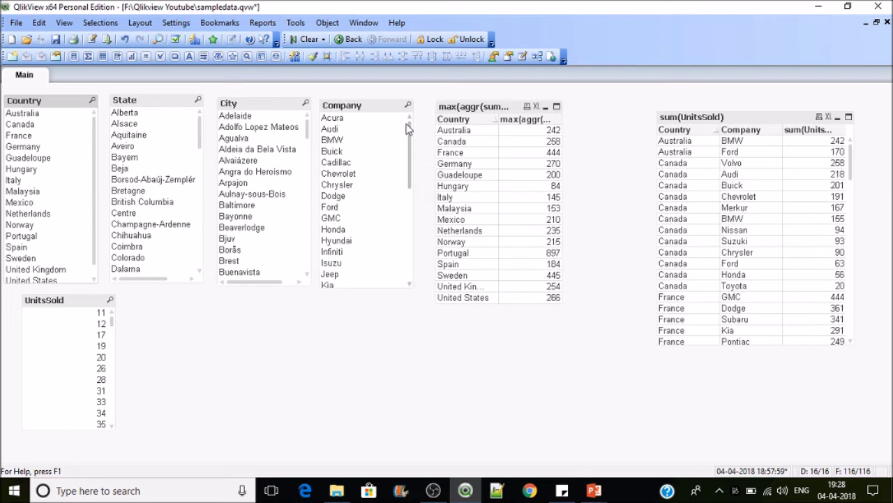
{"action": "right_click", "coordinate": [178, 354]}
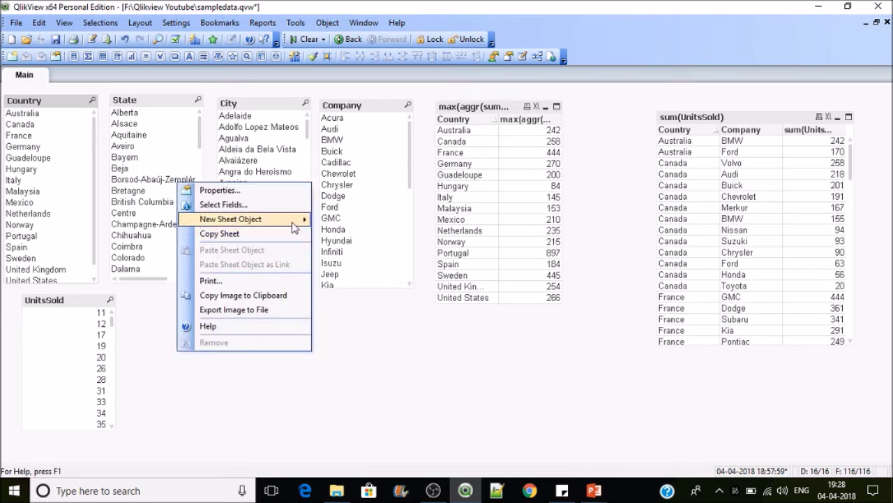
{"action": "mouse_move", "coordinate": [296, 222]}
{"action": "left_click", "coordinate": [569, 410]}
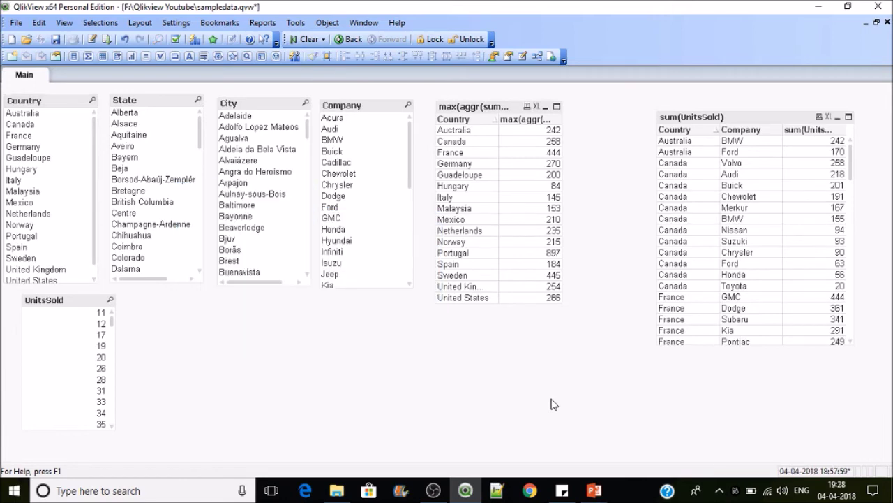
Copy the expression max(aggr(sum(UnitsSold),Country,Company)) from the properties of the Country-only table.
{"action": "right_click", "coordinate": [493, 161]}
{"action": "left_click", "coordinate": [495, 165]}
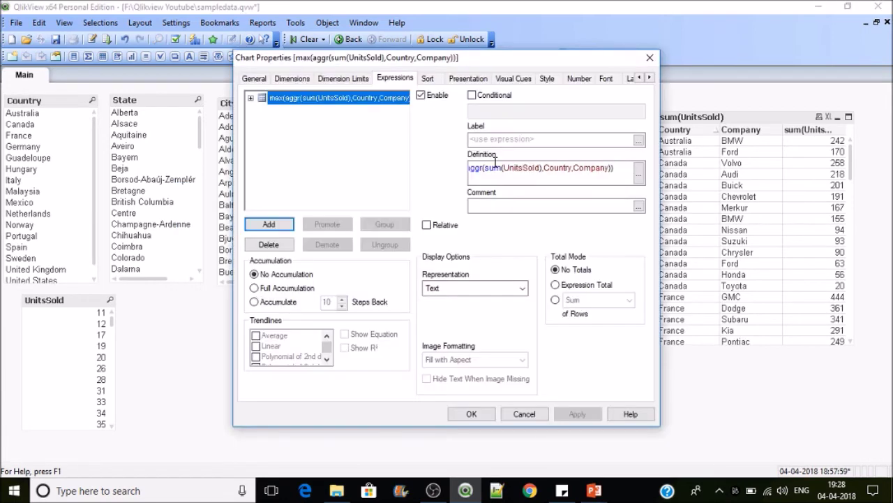
{"action": "left_click", "coordinate": [631, 171]}
{"action": "key", "text": "ctrl+a"}
{"action": "key", "text": "ctrl+c"}
{"action": "left_click", "coordinate": [631, 171]}
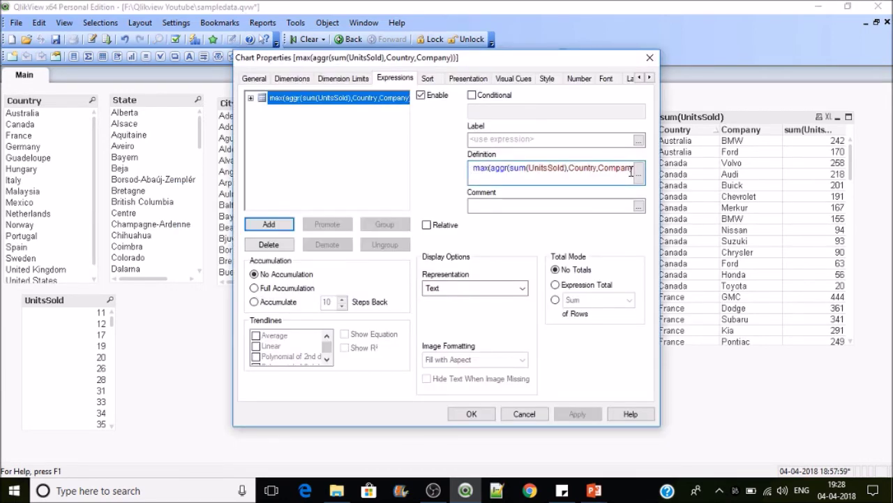
{"action": "left_click", "coordinate": [479, 416]}
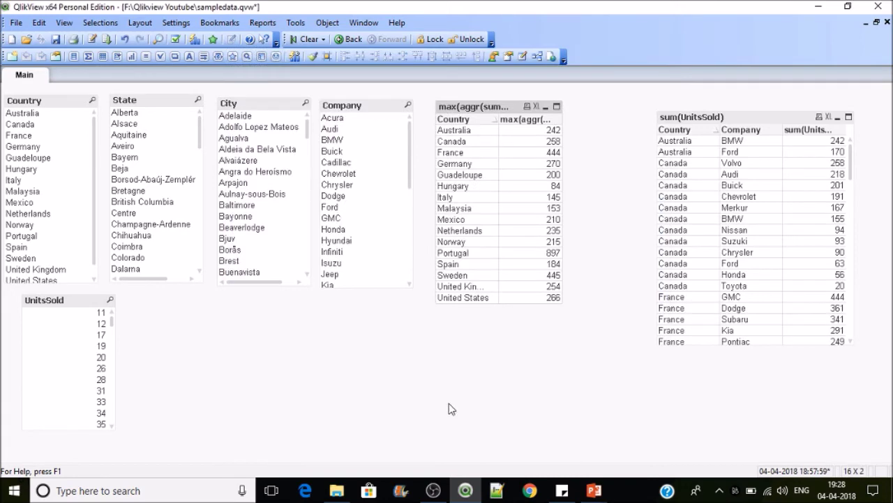
Create a new text object below the list boxes with the copied max(aggr(sum(UnitsSold),Country,Company)) expression as its text.
{"action": "right_click", "coordinate": [260, 363]}
{"action": "mouse_move", "coordinate": [358, 231]}
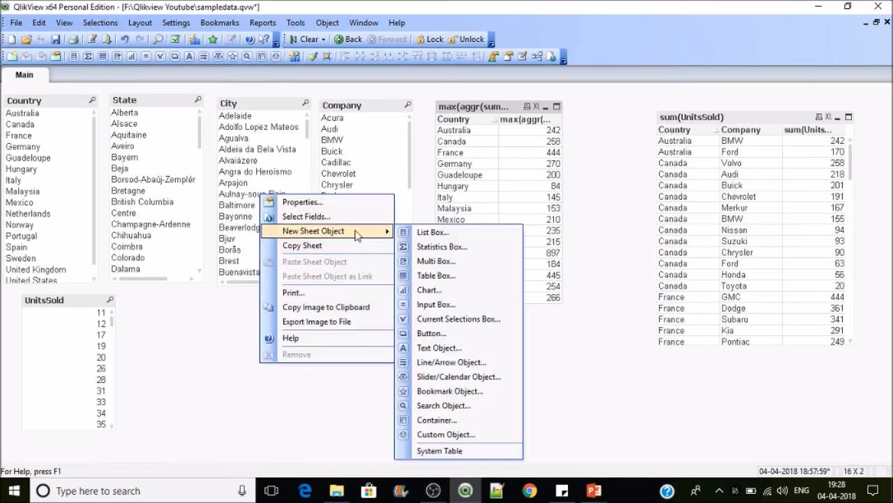
{"action": "left_click", "coordinate": [431, 348]}
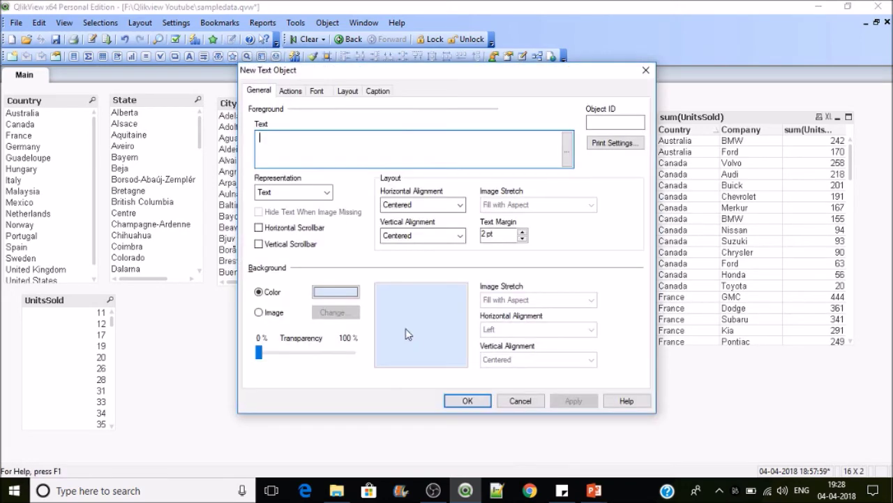
{"action": "key", "text": "ctrl+v"}
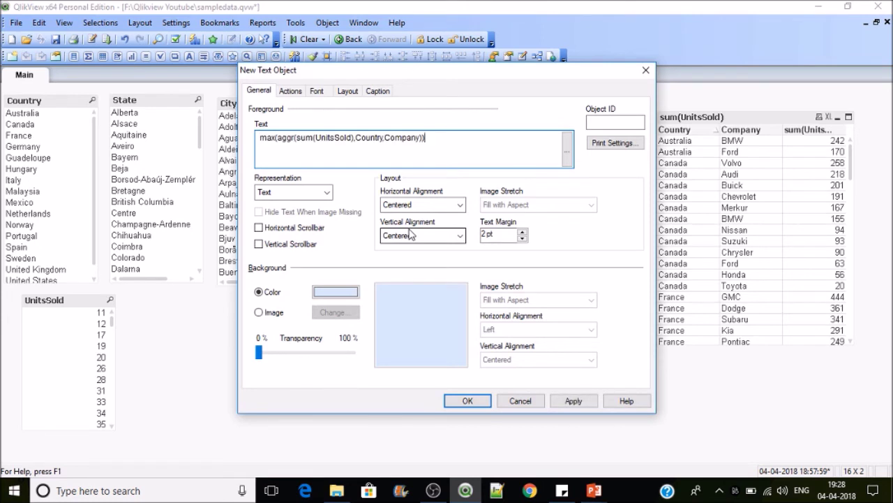
Change the text to the formula =Concat(aggr(sum(UnitsSold),Country,Company),',') and apply it to the new text object.
{"action": "type", "text": "="}
{"action": "double_click", "coordinate": [271, 138]}
{"action": "type", "text": "Con"}
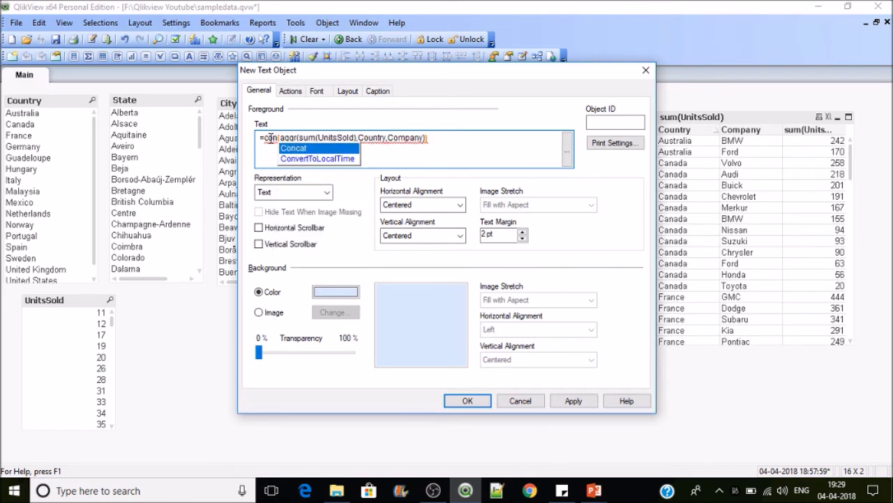
{"action": "key", "text": "Return"}
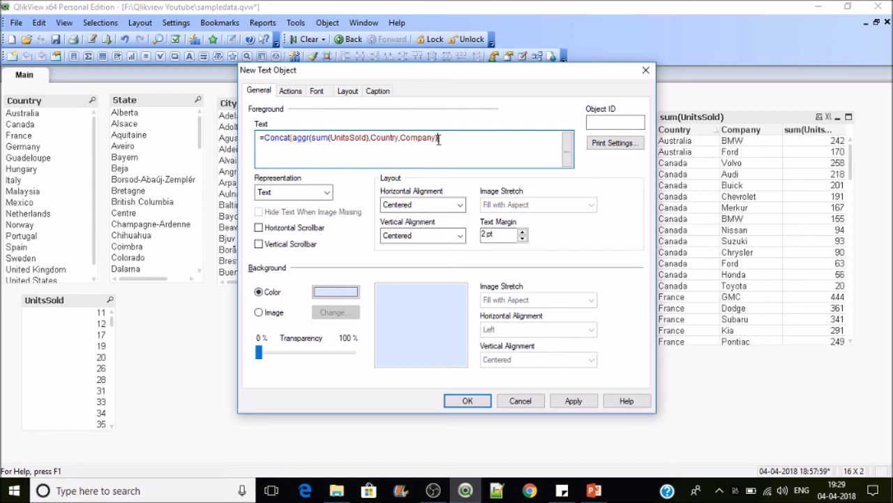
{"action": "left_click_drag", "start_coordinate": [438, 139], "coordinate": [213, 149]}
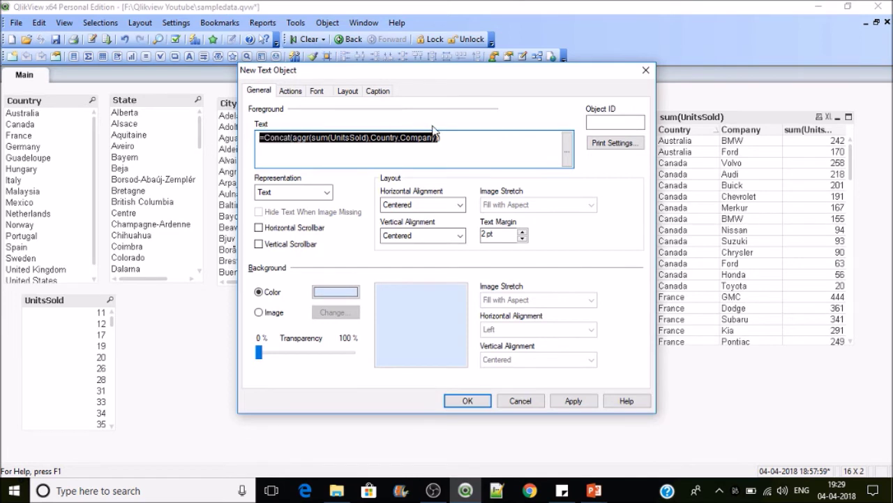
{"action": "left_click", "coordinate": [446, 138]}
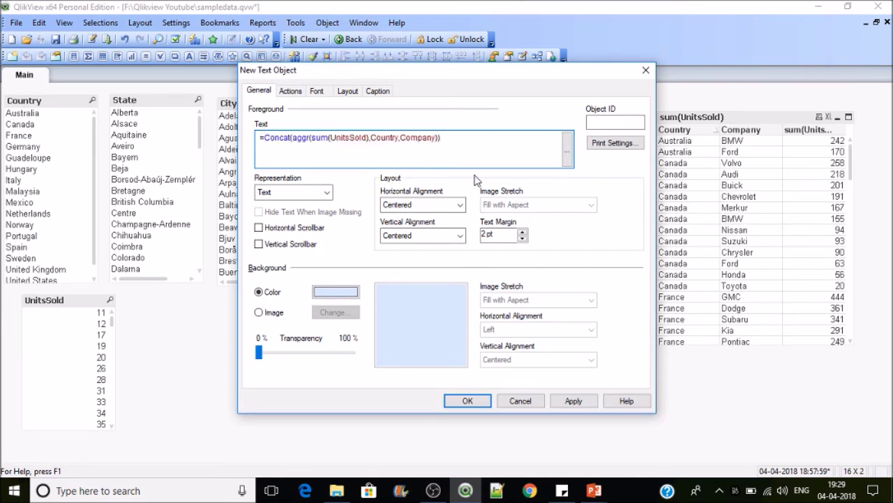
{"action": "type", "text": ",''"}
{"action": "left_click", "coordinate": [572, 401]}
{"action": "left_click", "coordinate": [479, 400]}
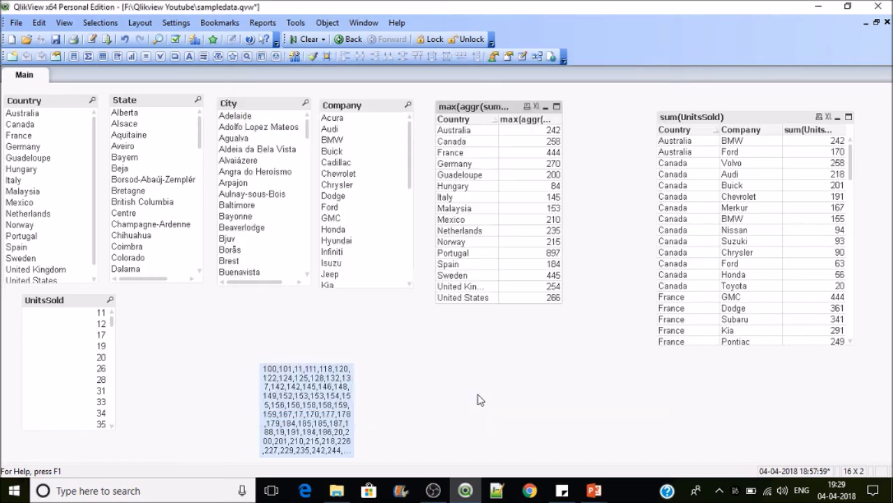
Widen the text object to fit its full list of values and move it just below the City and Company list boxes.
{"action": "left_click_drag", "start_coordinate": [354, 387], "coordinate": [485, 431]}
{"action": "left_click_drag", "start_coordinate": [368, 391], "coordinate": [333, 335]}
Review the text object's Concat expression alongside the values it displays on the sheet.
{"action": "right_click", "coordinate": [333, 335]}
{"action": "left_click", "coordinate": [356, 342]}
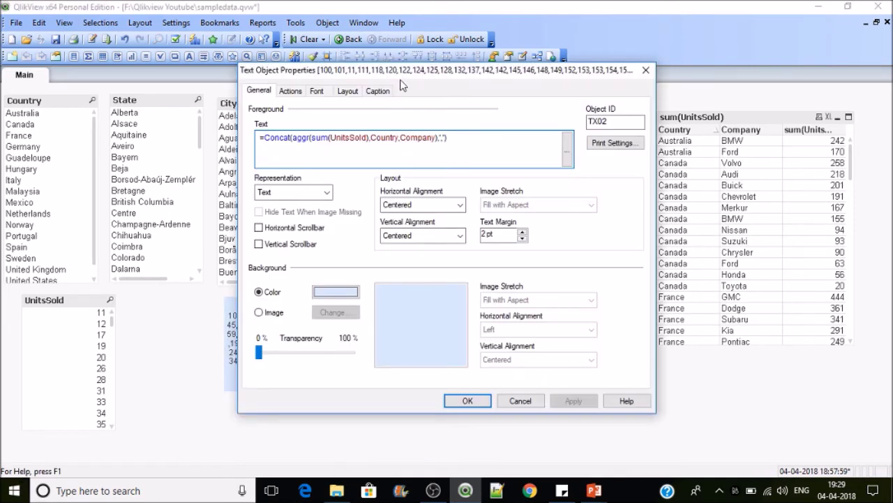
{"action": "left_click_drag", "start_coordinate": [348, 72], "coordinate": [510, 87]}
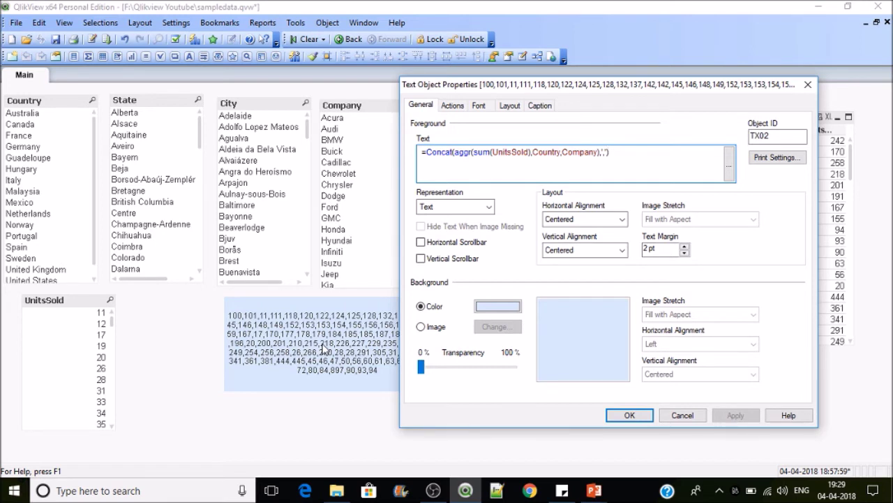
{"action": "left_click", "coordinate": [626, 416]}
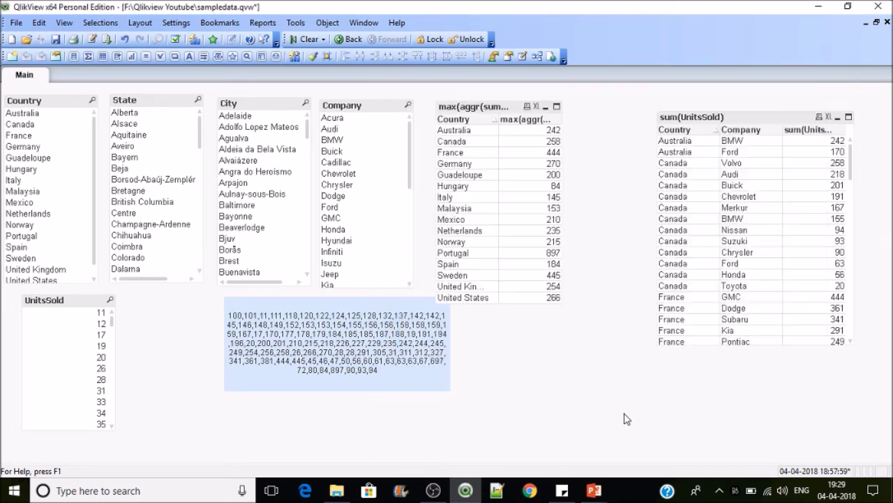
Filter the sheet by Italy and by France in turn to compare the concatenated values with both tables, and clear the selection.
{"action": "left_click", "coordinate": [20, 181]}
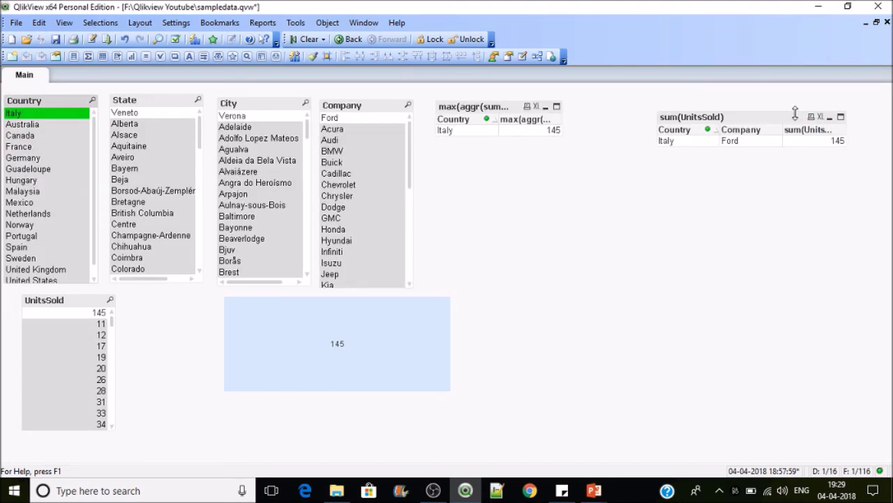
{"action": "left_click", "coordinate": [29, 147]}
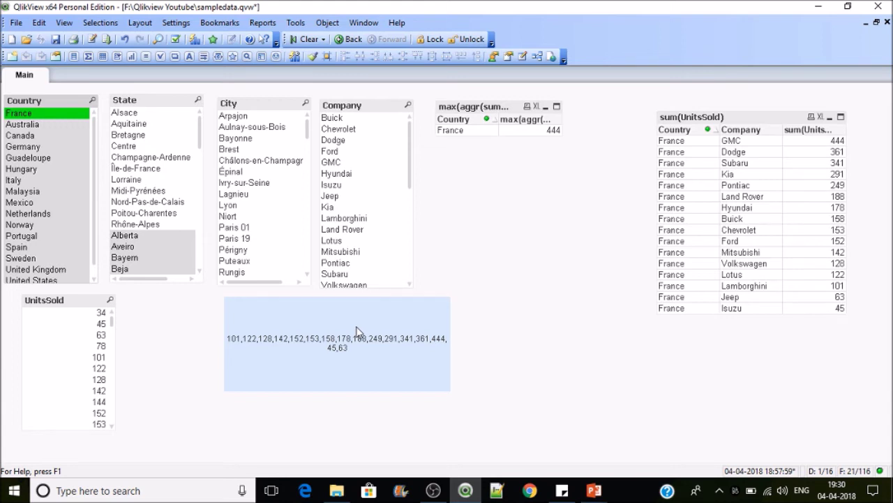
{"action": "left_click", "coordinate": [299, 41]}
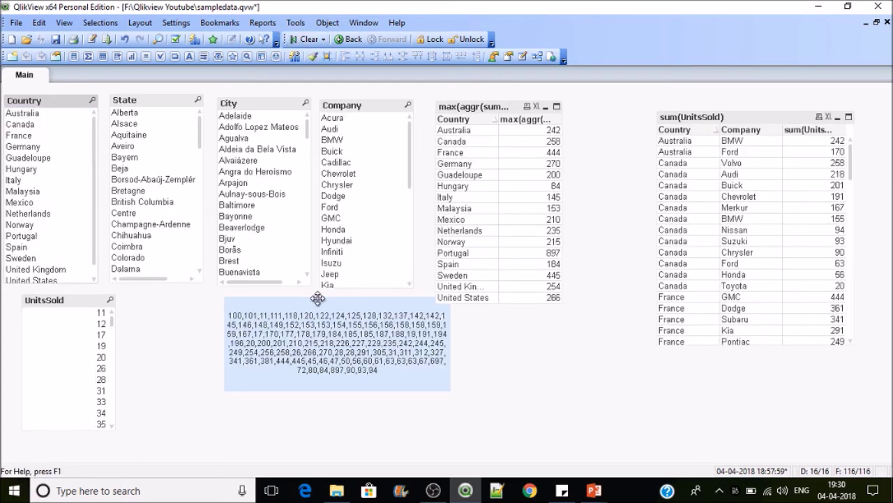
Move the text object clear of the Country-only table and switch to the PowerPoint slide show on the Aggr() and Rank() functions.
{"action": "left_click_drag", "start_coordinate": [317, 310], "coordinate": [234, 337]}
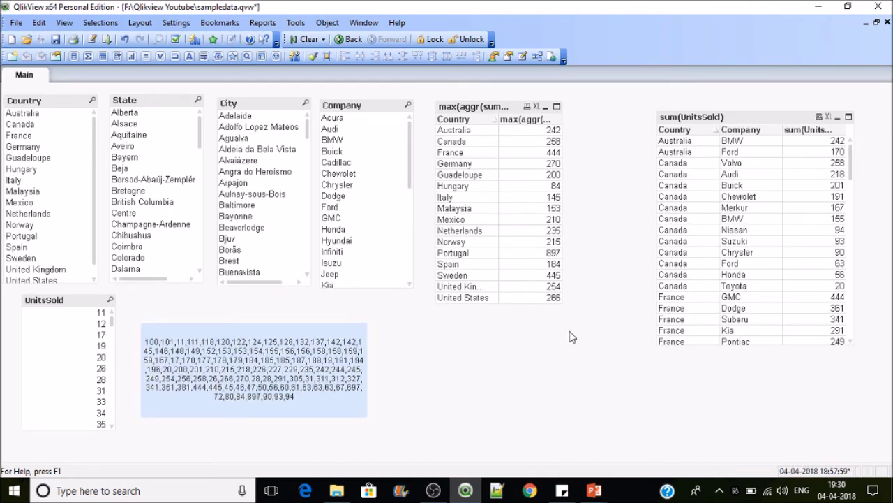
{"action": "mouse_move", "coordinate": [594, 490]}
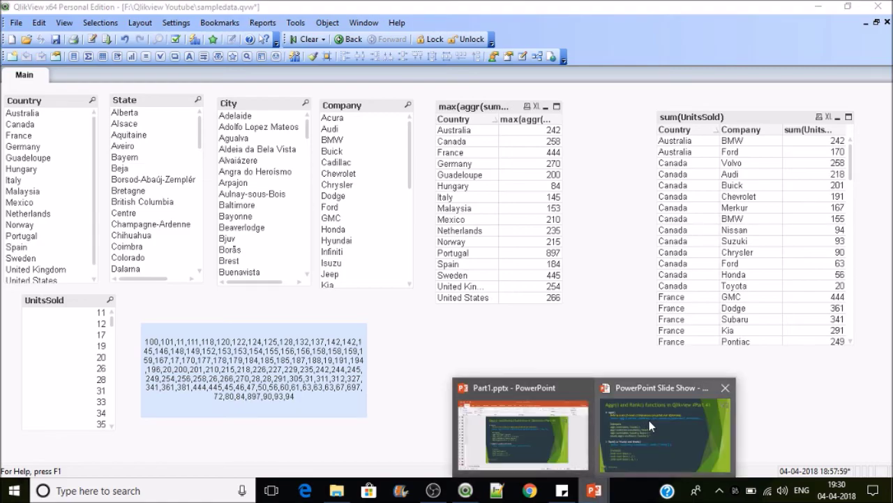
{"action": "left_click", "coordinate": [666, 429]}
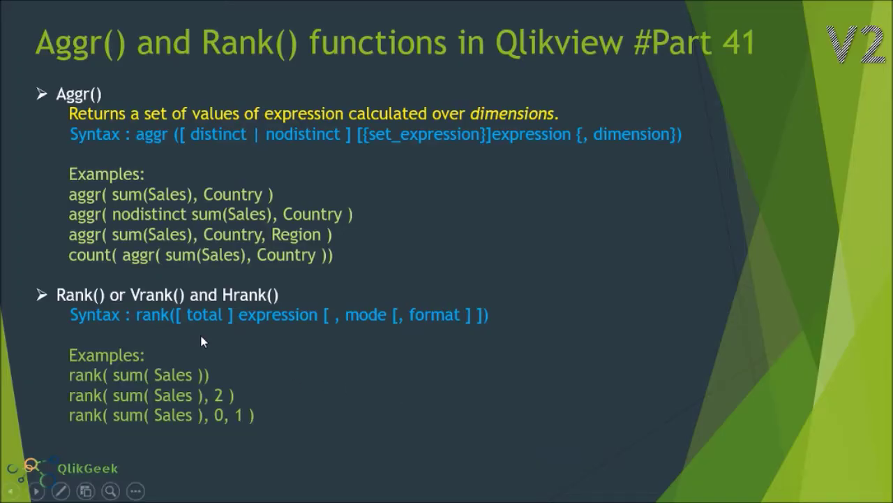